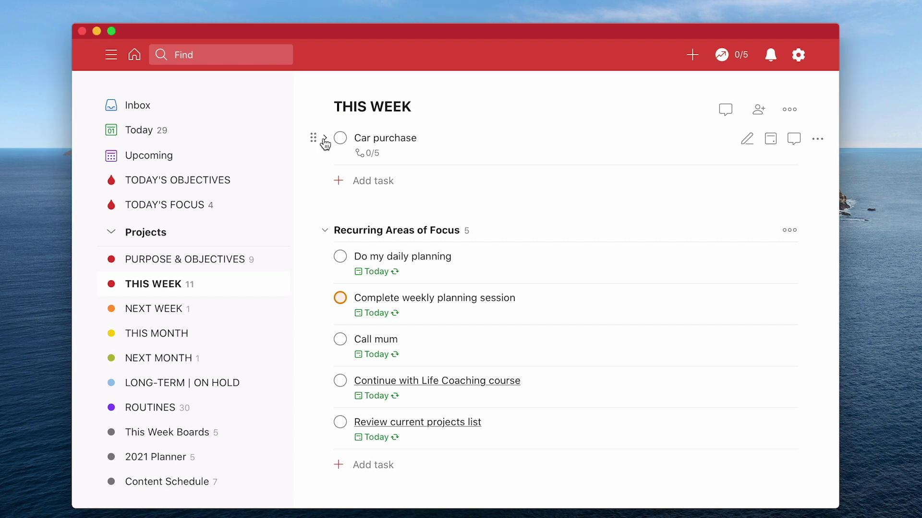
Step: Expand Car purchase and open its details to view the five sub-tasks
left_click(324, 140)
left_click(439, 141)
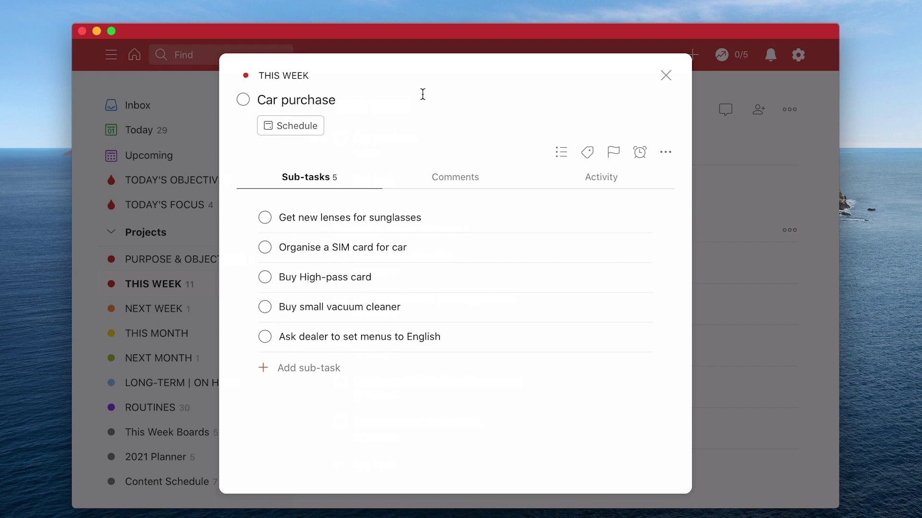
Step: Create the sub-task 'Organise insurance' under Car purchase, fixing an initial typo
left_click(324, 368)
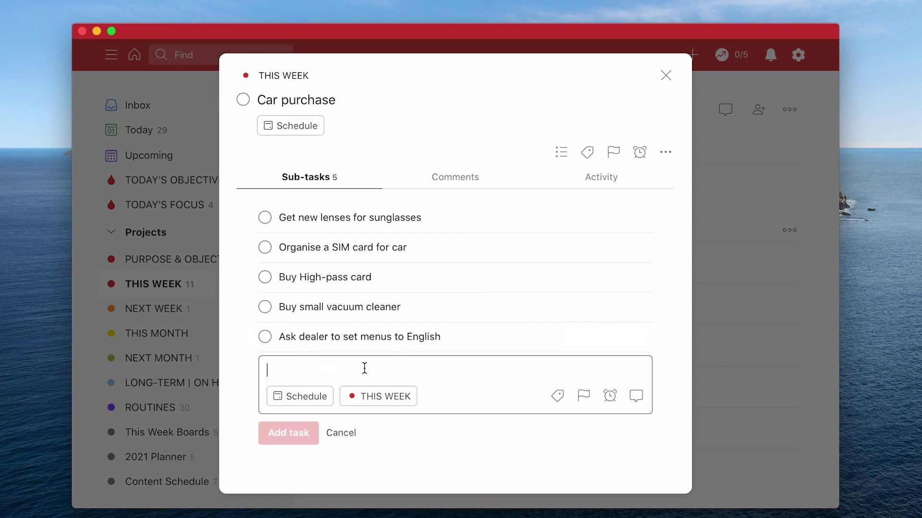
type("Ins")
key("BackSpace")
key("BackSpace")
key("BackSpace")
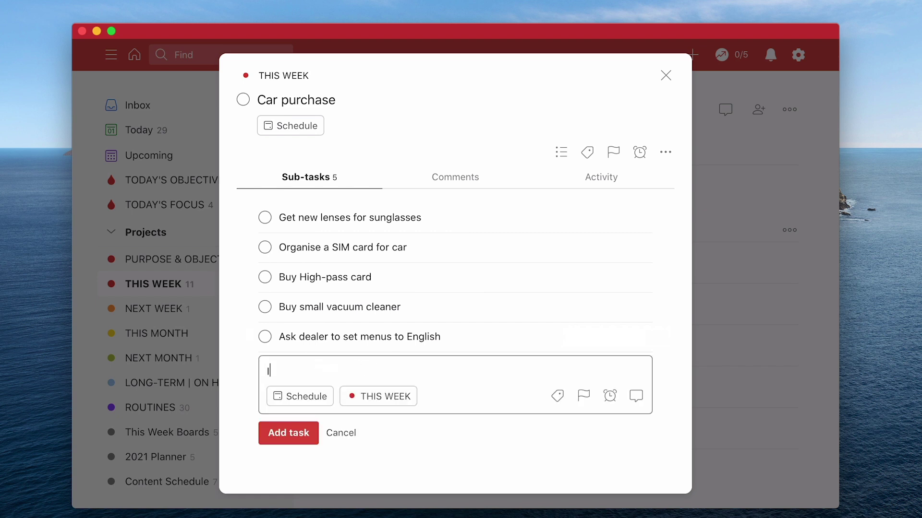
type("Organise insurance")
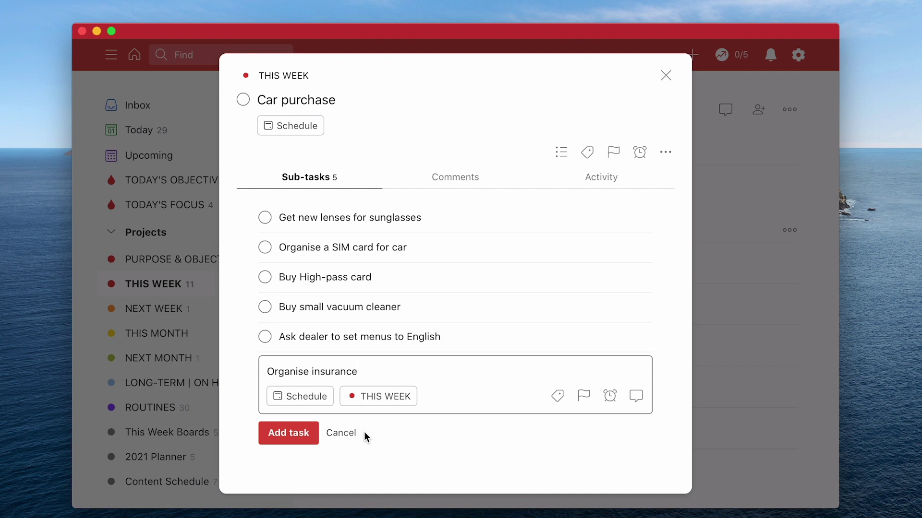
left_click(308, 434)
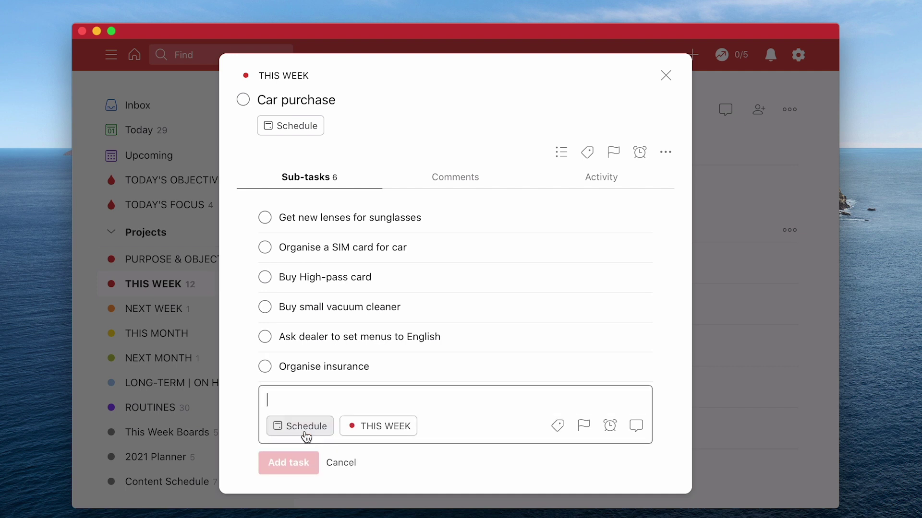
Step: Cancel the empty sub-task entry box below 'Organise insurance'
left_click(342, 464)
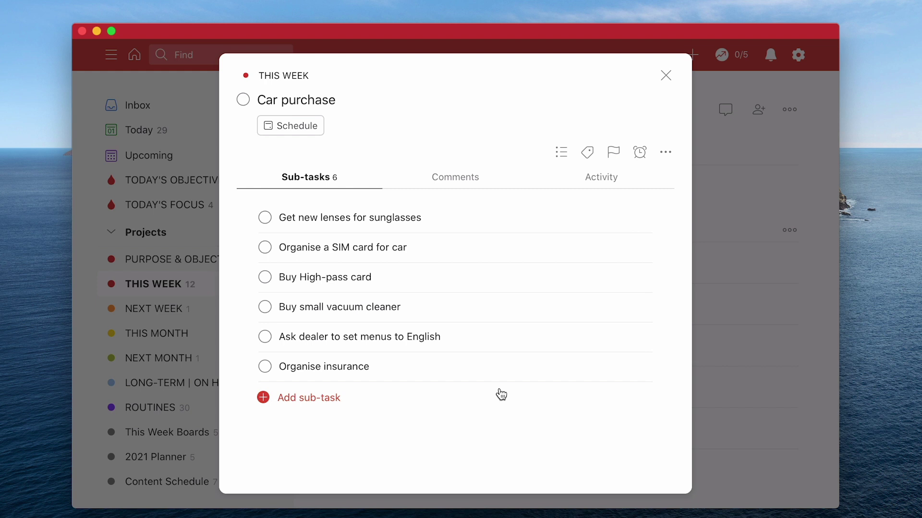
left_click(500, 395)
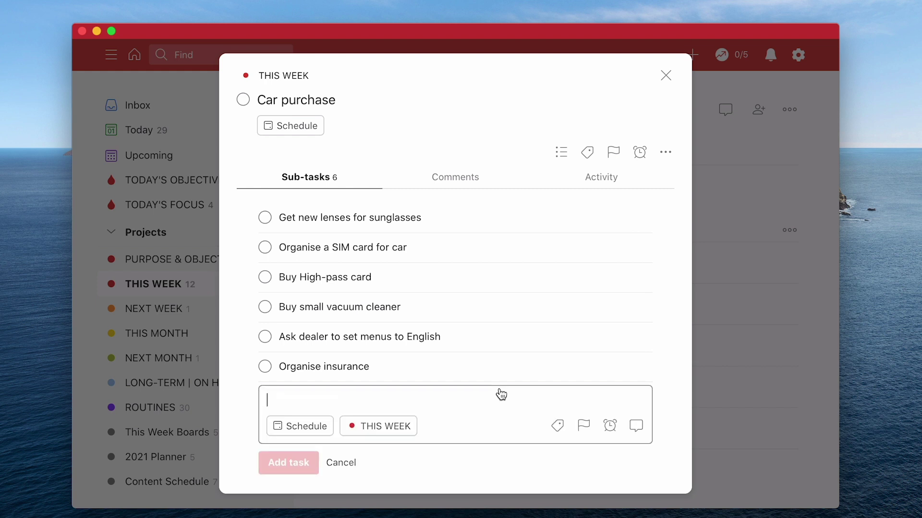
left_click(340, 463)
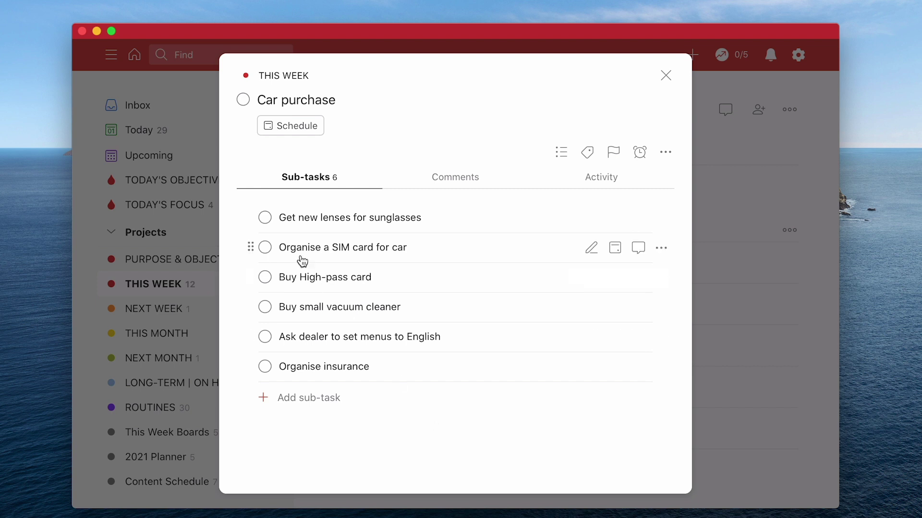
Step: Complete the lenses, High-pass card, vacuum cleaner and insurance sub-tasks of Car purchase
left_click(265, 218)
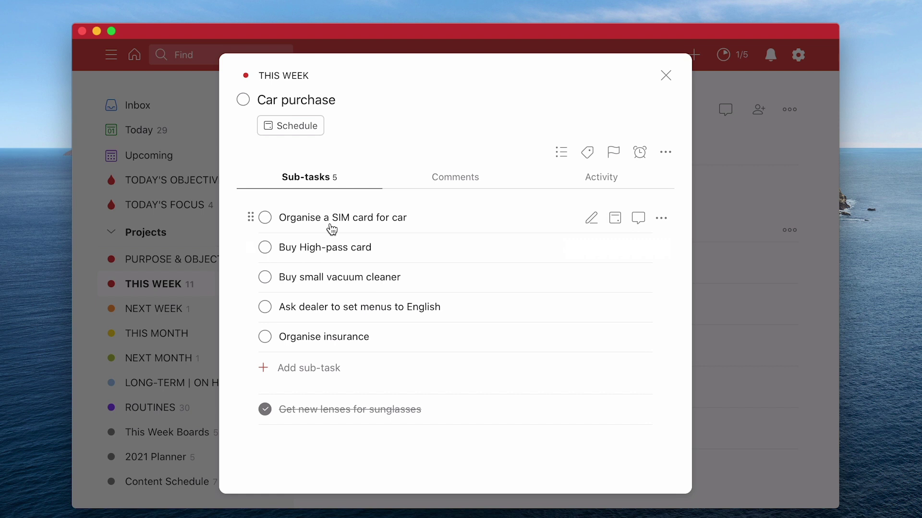
left_click(263, 248)
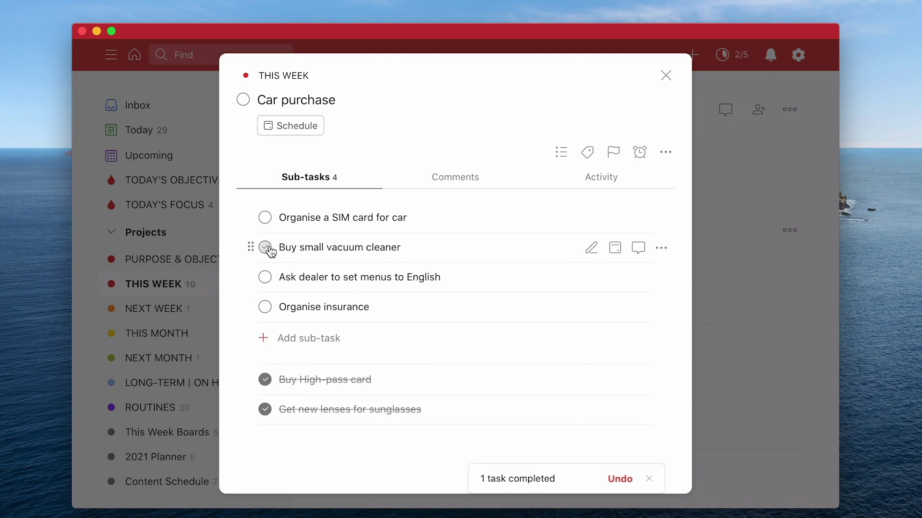
left_click(267, 248)
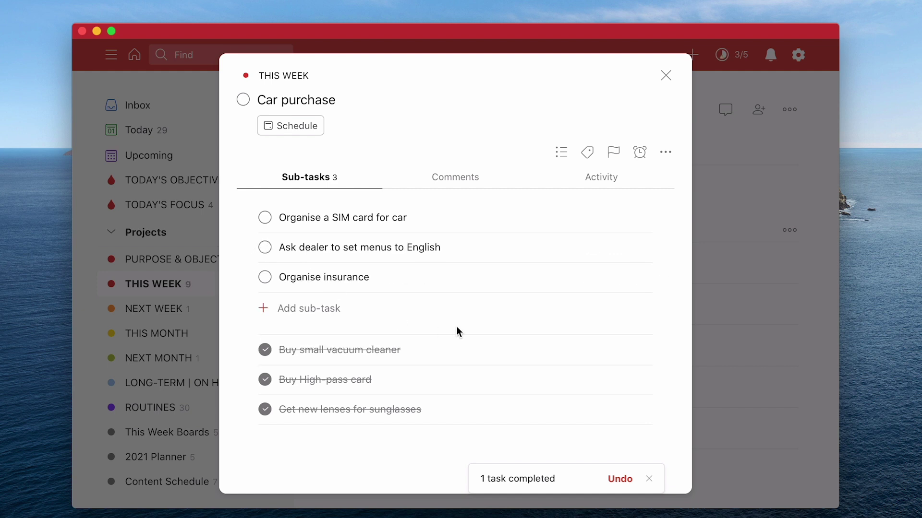
left_click(265, 277)
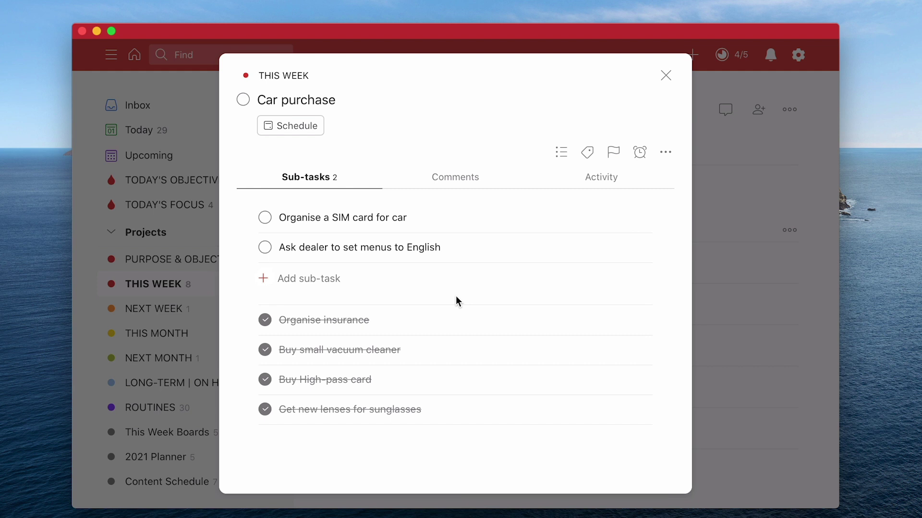
left_click(301, 130)
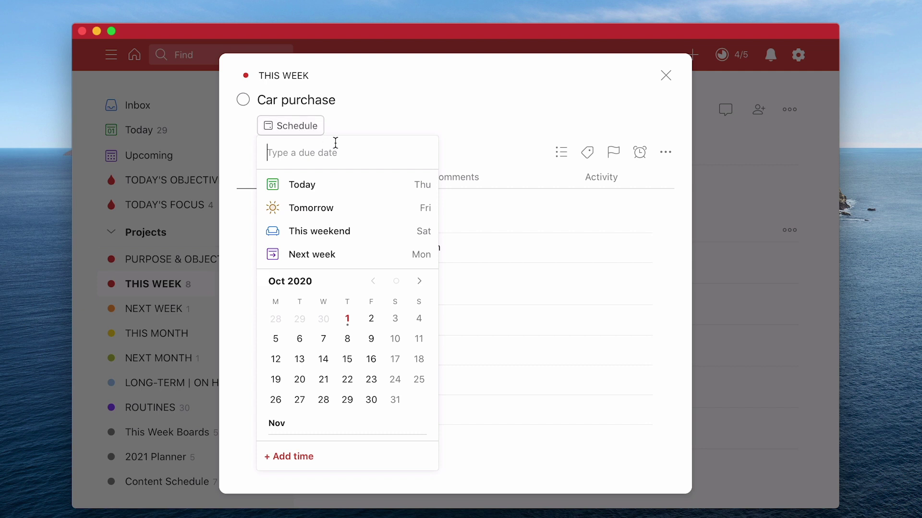
Step: Enter 'Ev day until 8th' as Car purchase's due date, repeating daily through 8 Oct
type("ev day")
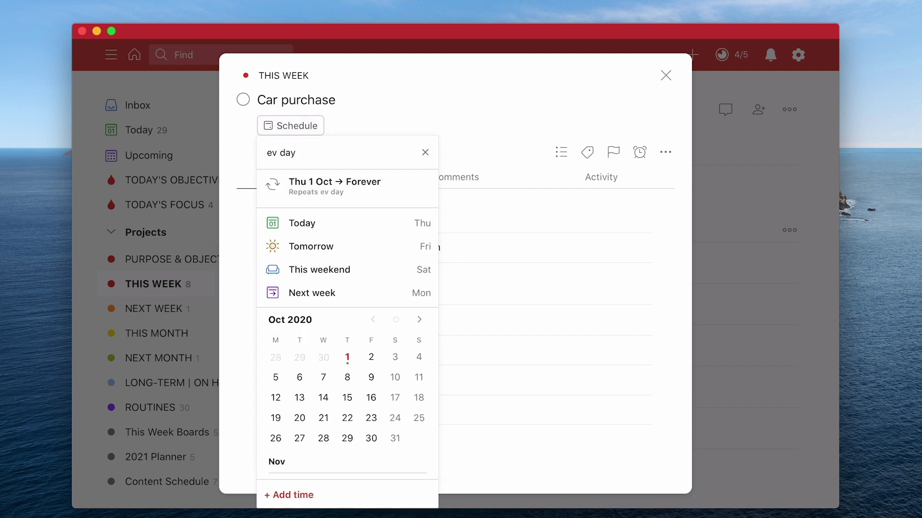
type(" until")
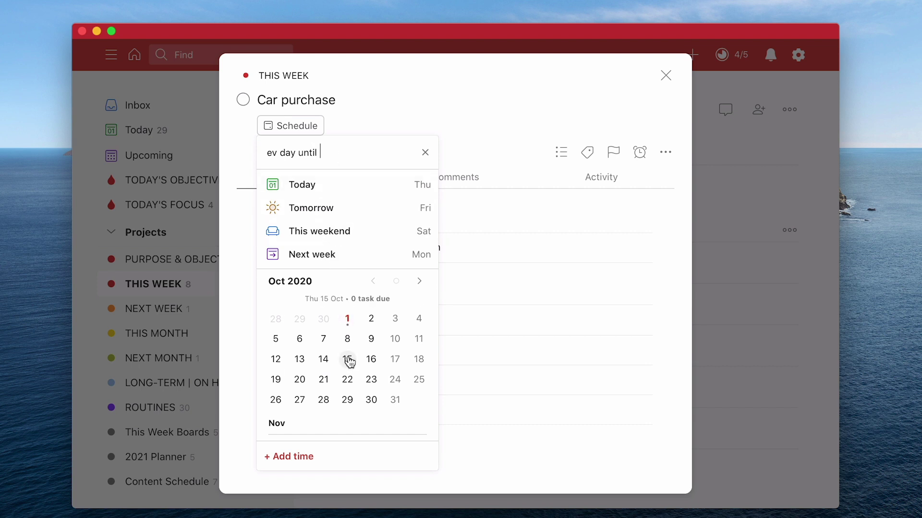
left_click(347, 340)
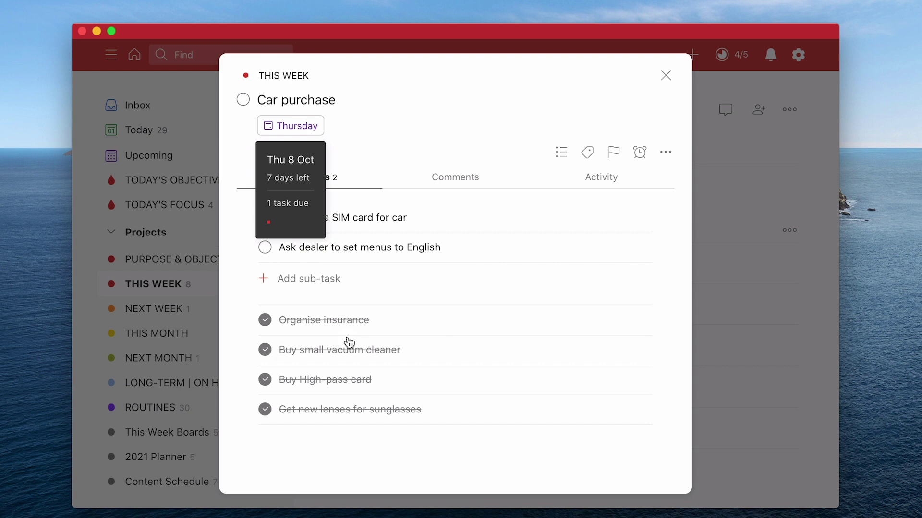
left_click(294, 132)
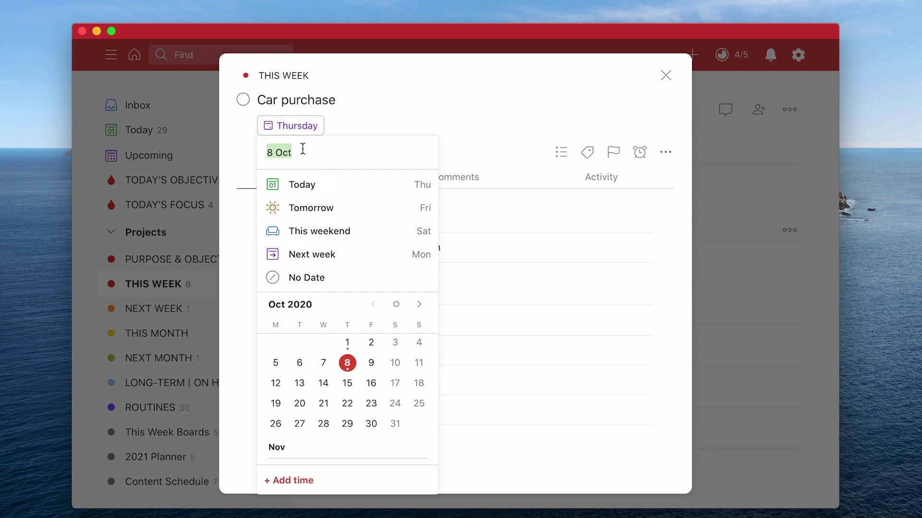
key("BackSpace")
type("Ev day")
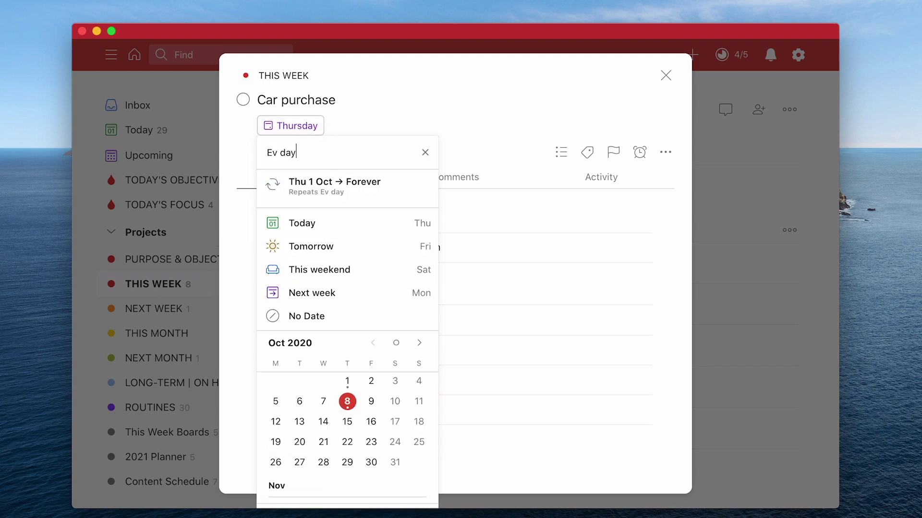
type(" until")
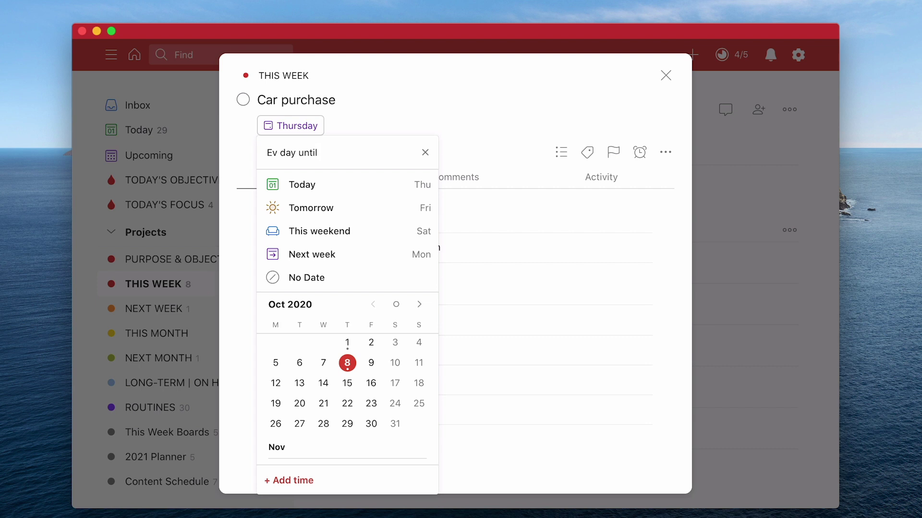
type(" 8th")
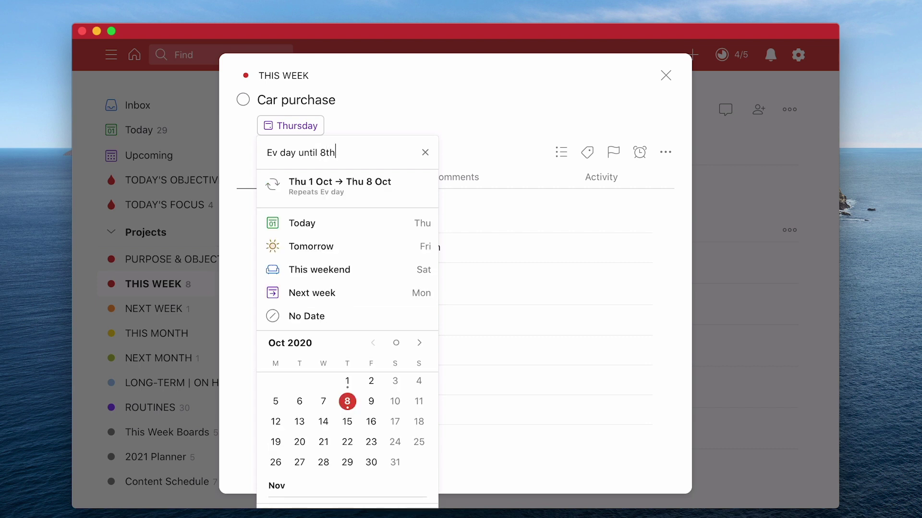
key("Return")
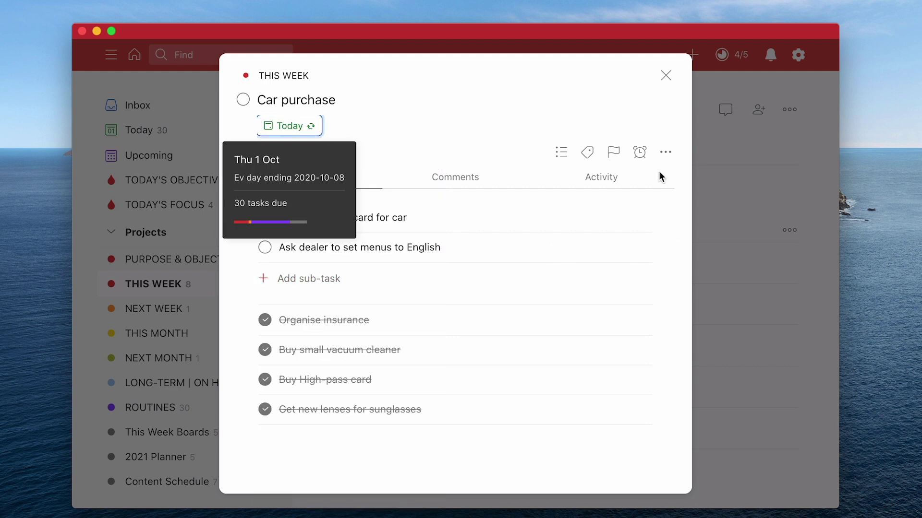
left_click(597, 72)
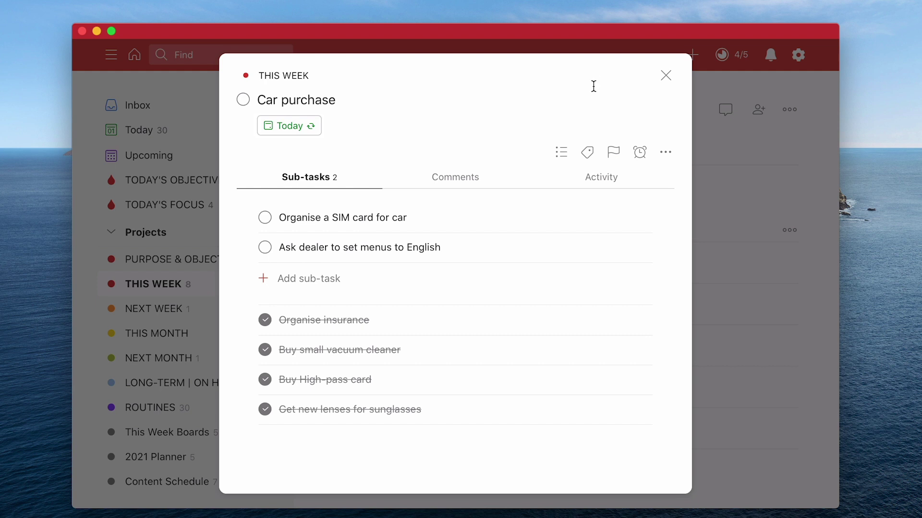
Step: Flag Car purchase as Priority 1 and close its details to return to THIS WEEK
left_click(611, 150)
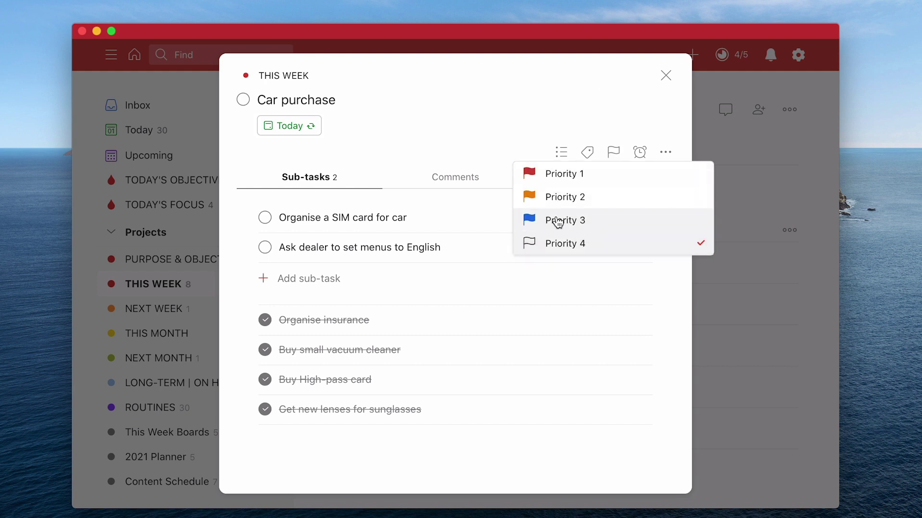
left_click(563, 176)
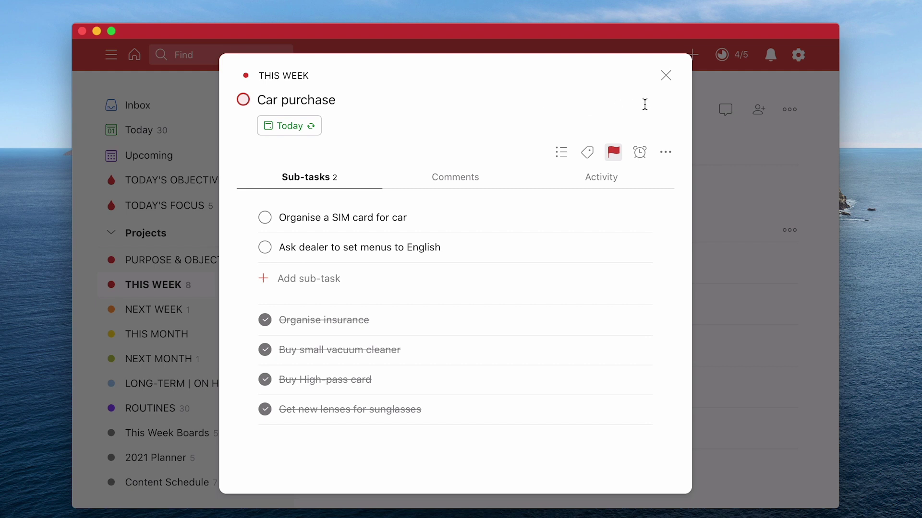
left_click(666, 76)
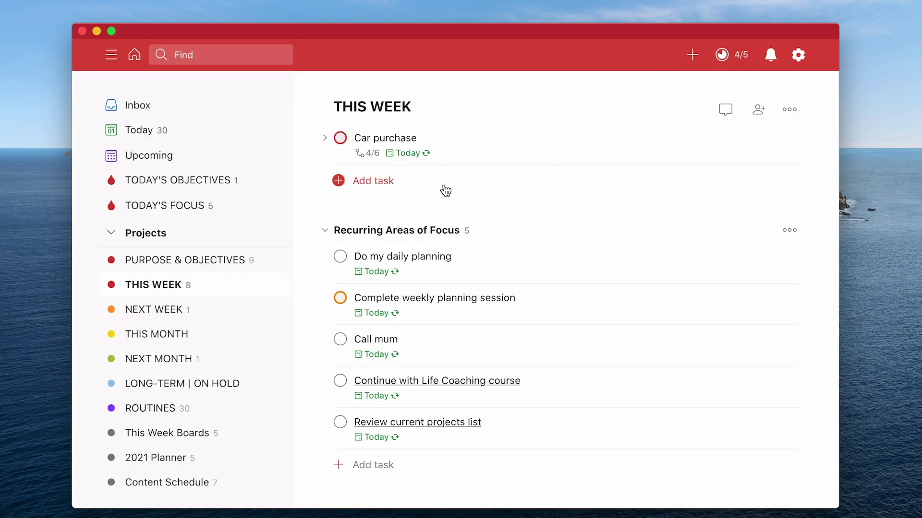
Step: Tick Car purchase in THIS WEEK so its next occurrence moves to tomorrow, 2 Oct
left_click(340, 137)
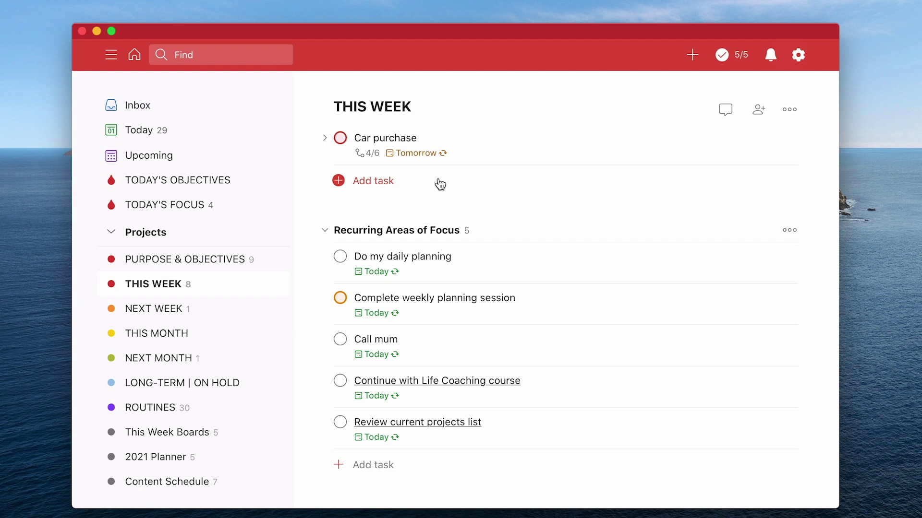
Step: Duplicate the Car purchase task from its more-actions menu
mouse_move(523, 144)
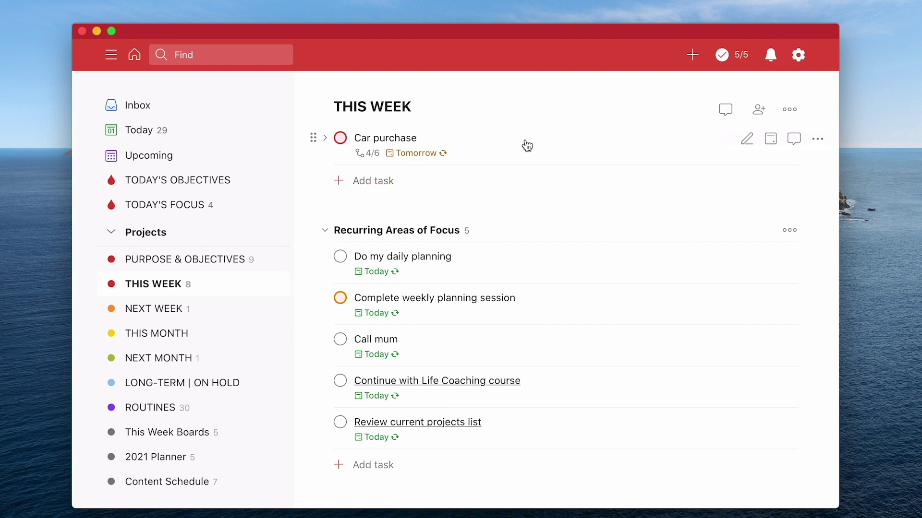
left_click(816, 141)
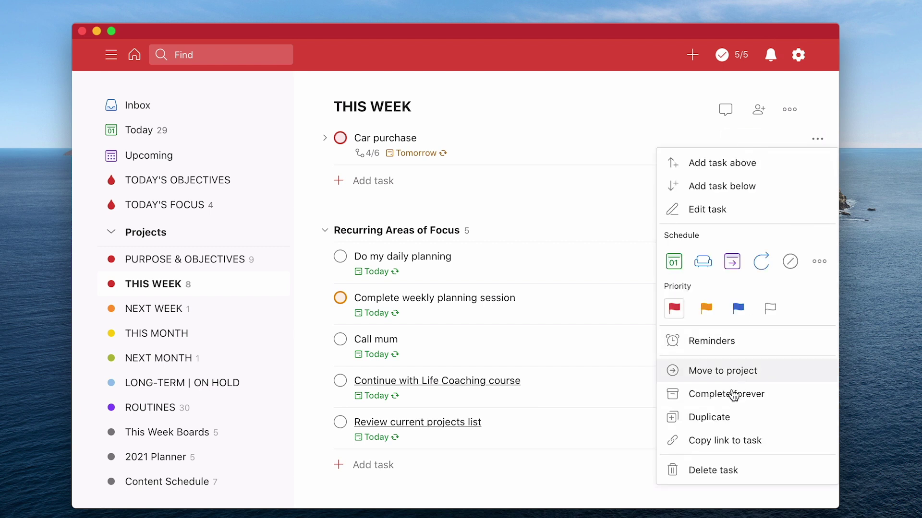
left_click(708, 417)
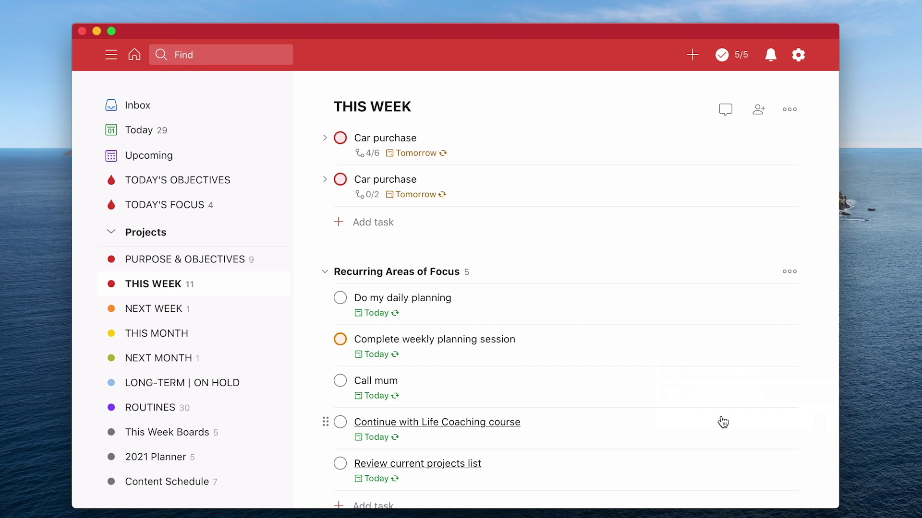
Step: Expand the copy and review its details and activity history, loading older entries
left_click(326, 180)
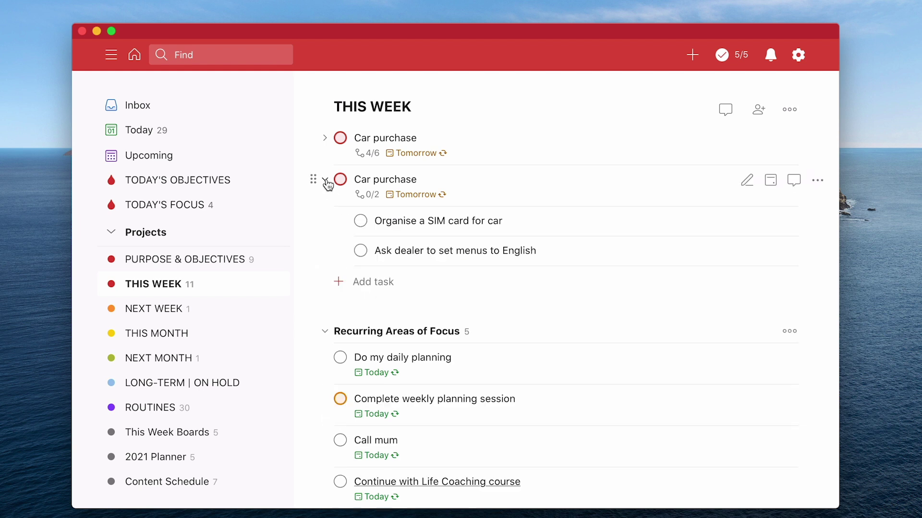
left_click(401, 181)
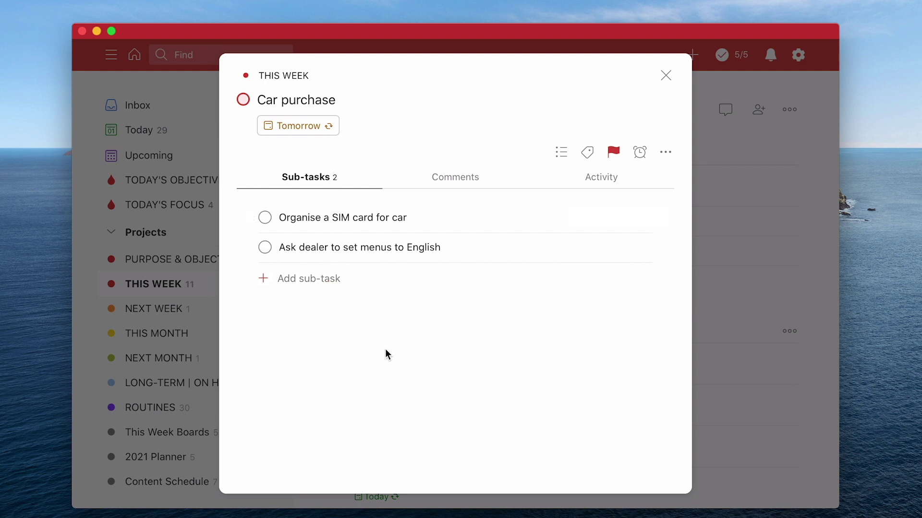
left_click(608, 181)
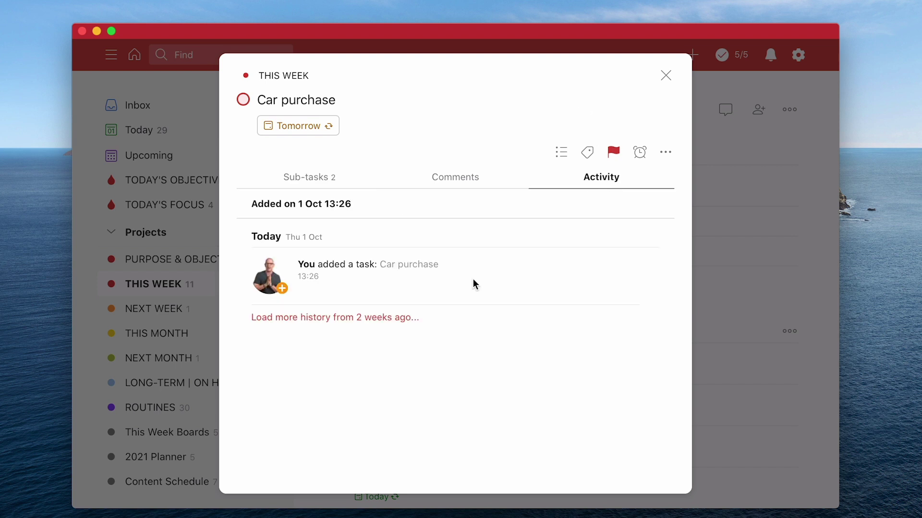
left_click(366, 318)
Step: Close the copy's details and open the original Car purchase task
left_click(665, 75)
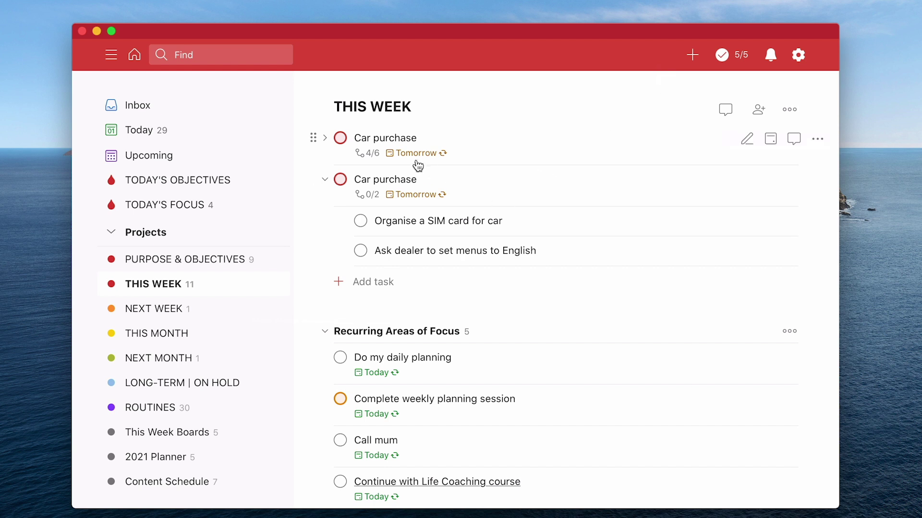
left_click(325, 138)
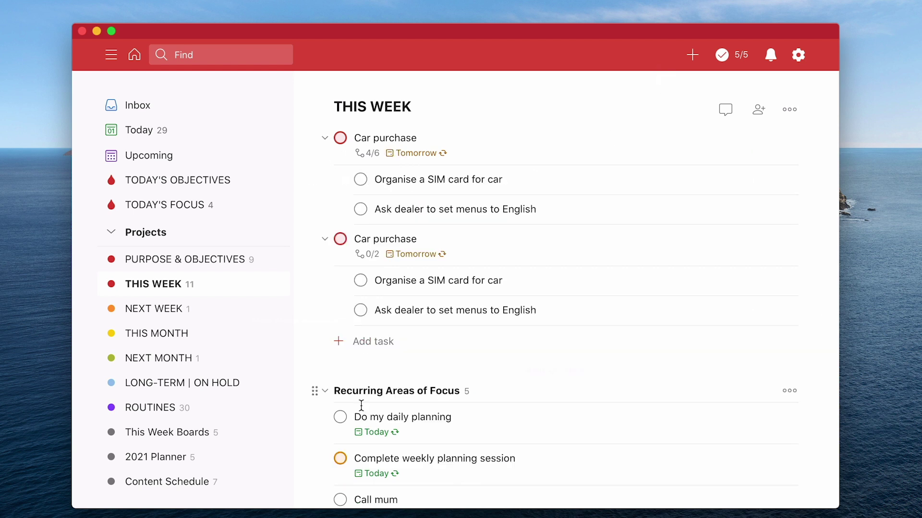
left_click(325, 138)
left_click(389, 138)
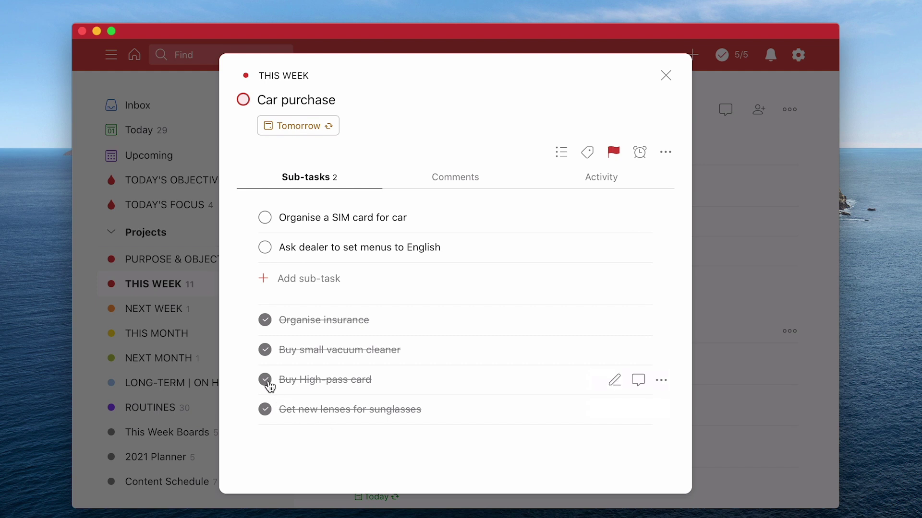
Step: Reopen the insurance, vacuum cleaner, High-pass card and lenses sub-tasks, then close the details
left_click(265, 321)
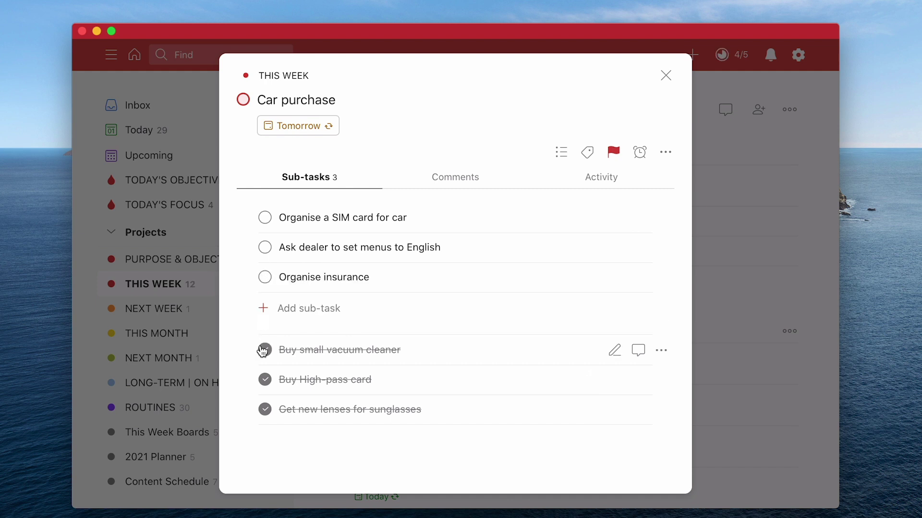
left_click(265, 350)
left_click(265, 380)
left_click(264, 410)
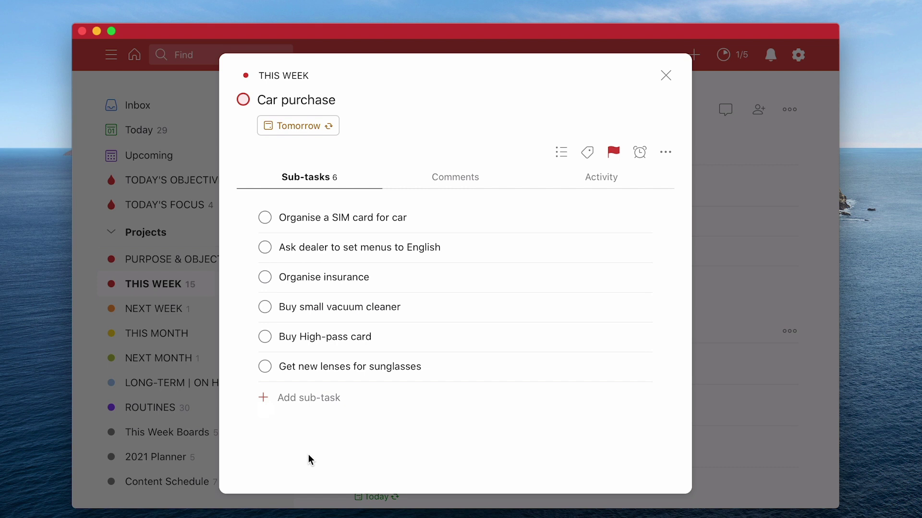
left_click(667, 77)
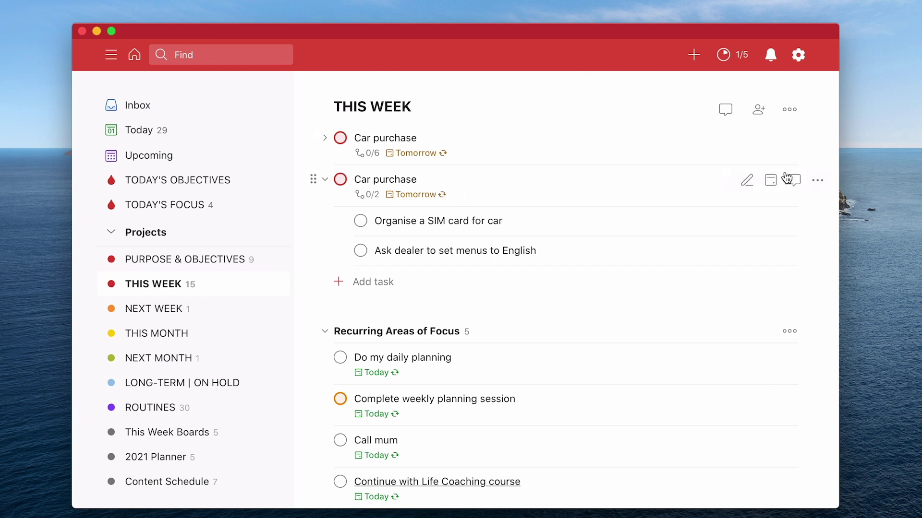
Step: Delete the duplicate Car purchase and its two sub-tasks, confirming removal of three tasks
left_click(818, 181)
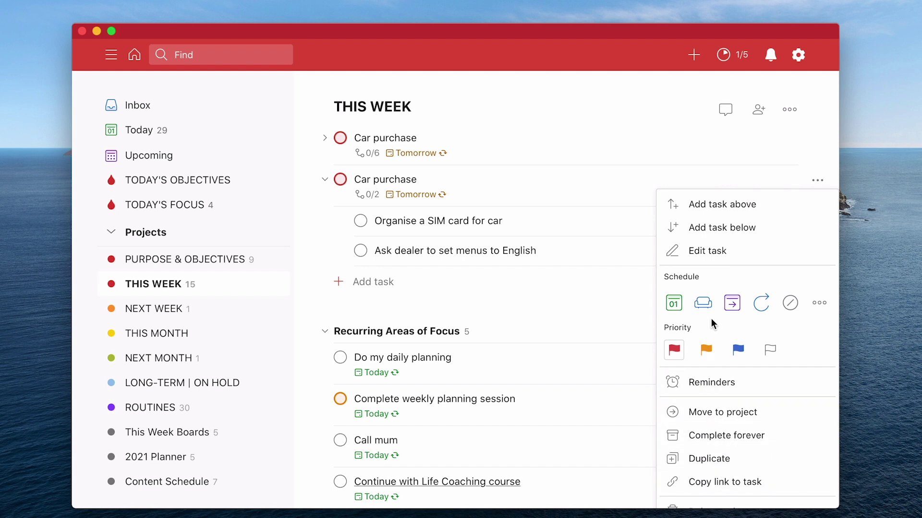
scroll(724, 383, "down", 3)
left_click(714, 366)
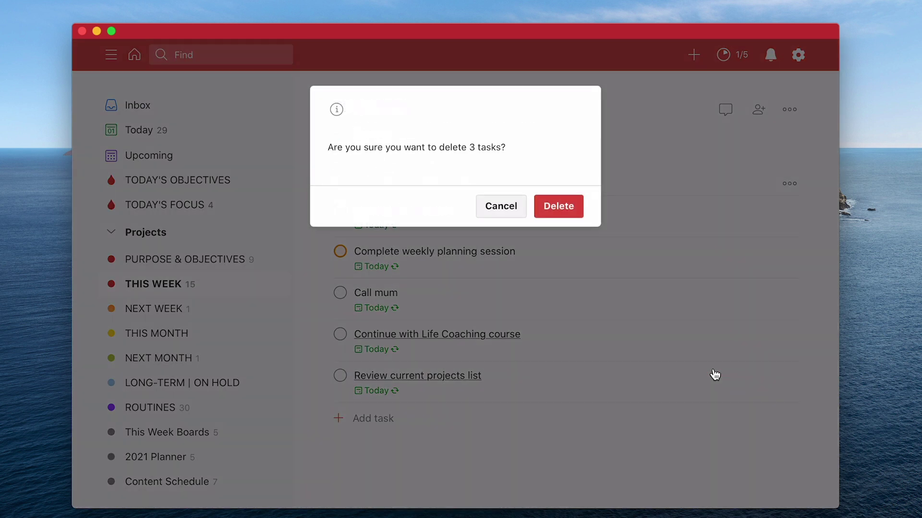
left_click(570, 206)
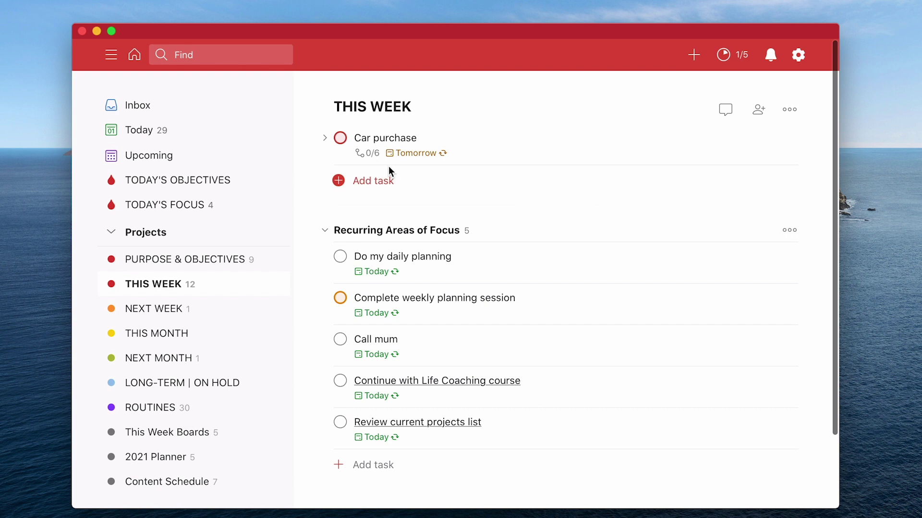
Step: Add a task named 'Today's calls' to THIS WEEK
left_click(382, 181)
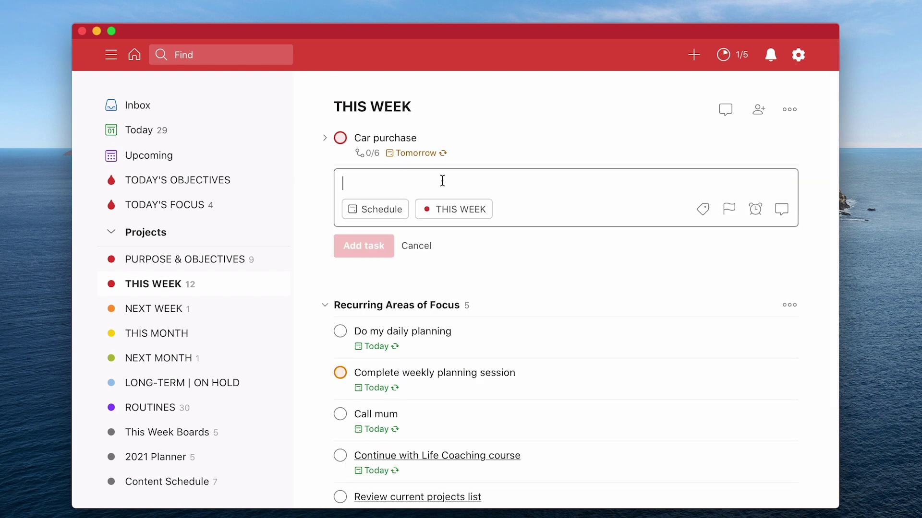
type("Today'")
type("s calls")
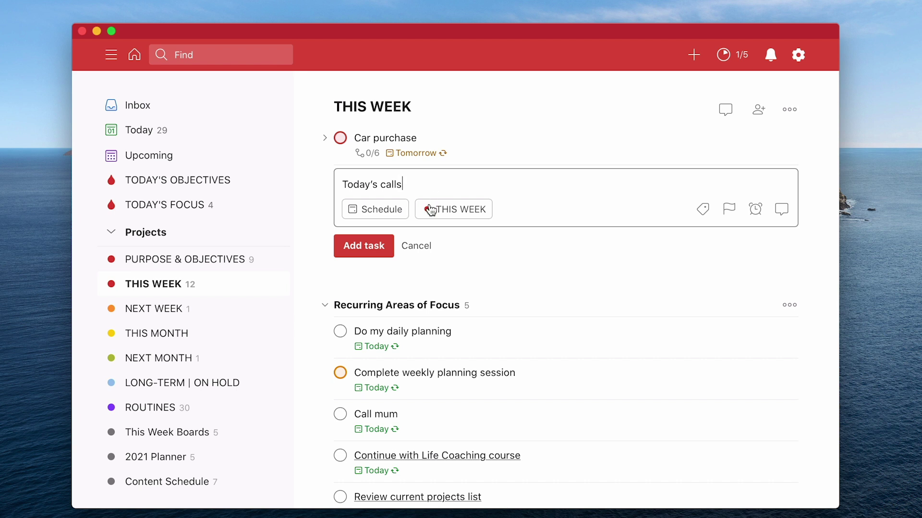
left_click(386, 251)
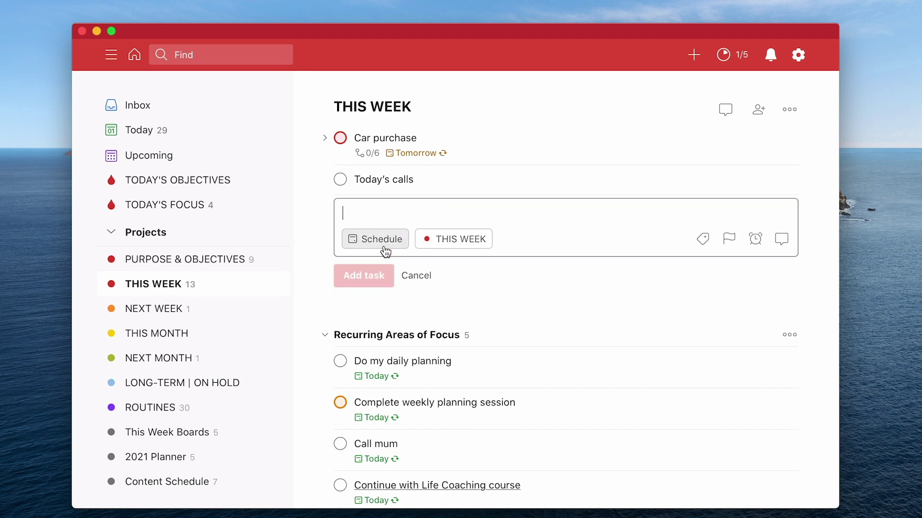
Step: Schedule 'Today's calls' to recur every day
left_click(395, 185)
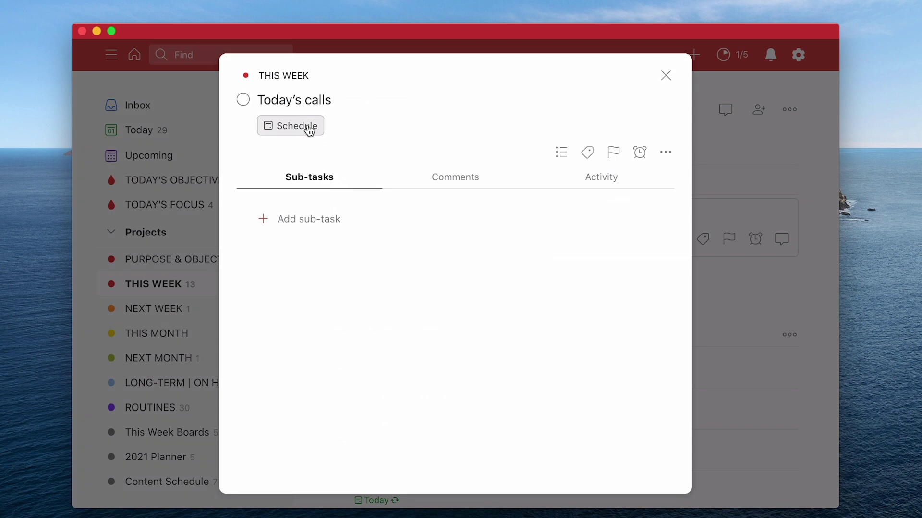
left_click(306, 127)
type("ev day")
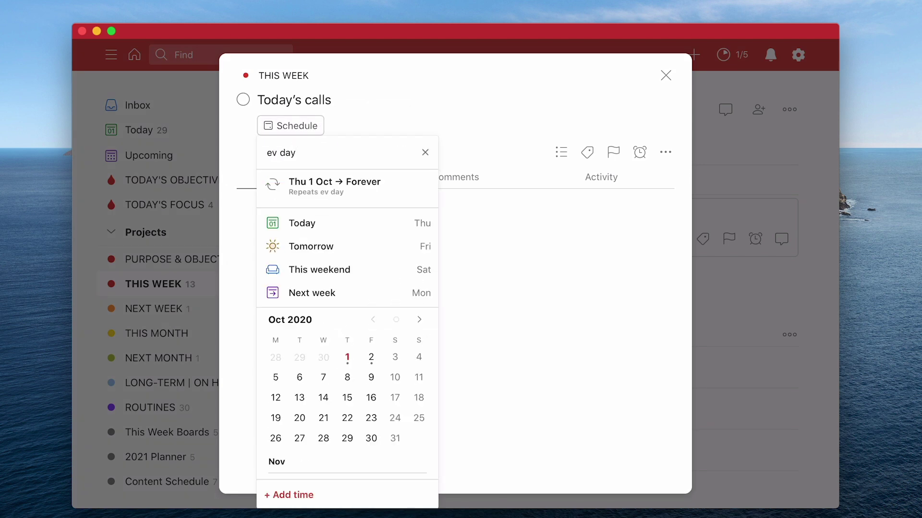
key("Return")
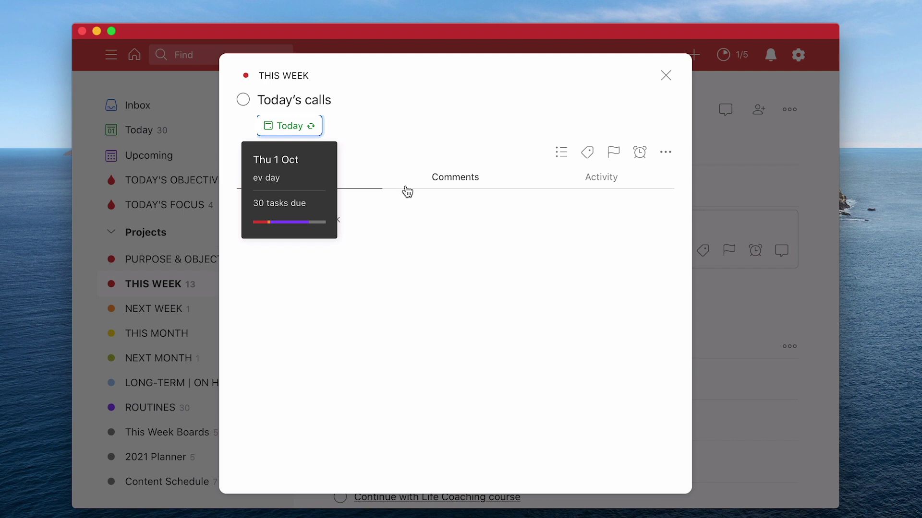
Step: Add a sub-task under 'Today's calls' to call a contact about collaboration
left_click(420, 230)
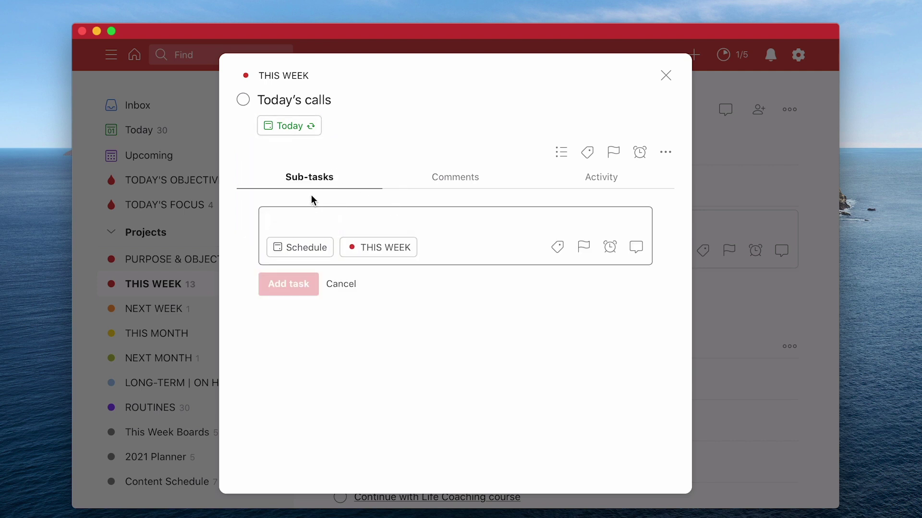
type("Call John ")
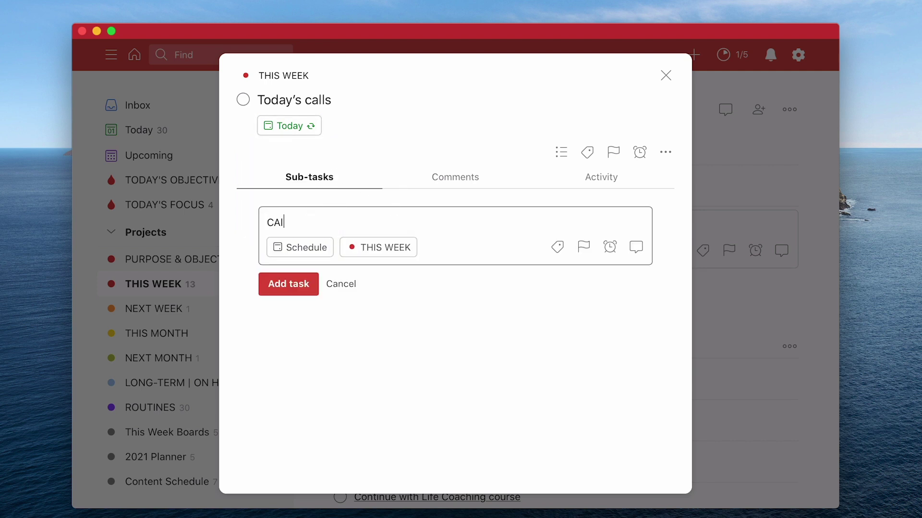
type("about collabora")
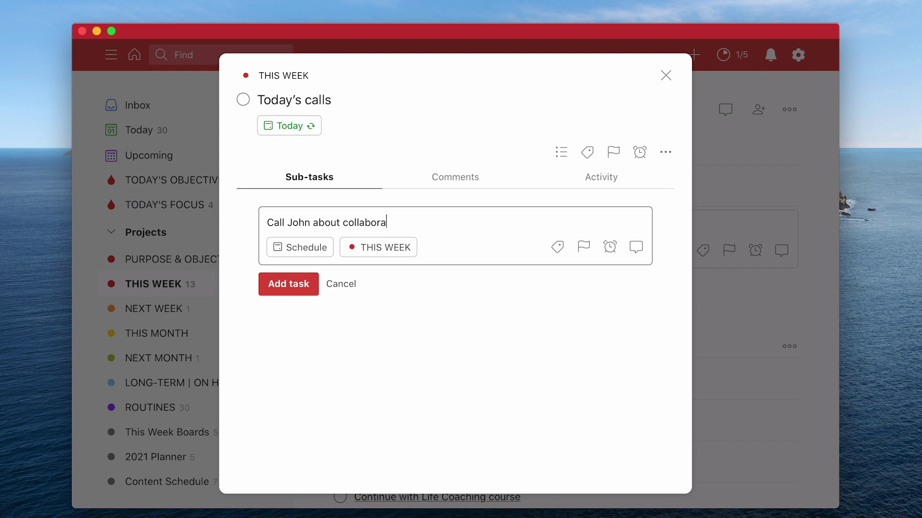
type("tion")
left_click(290, 288)
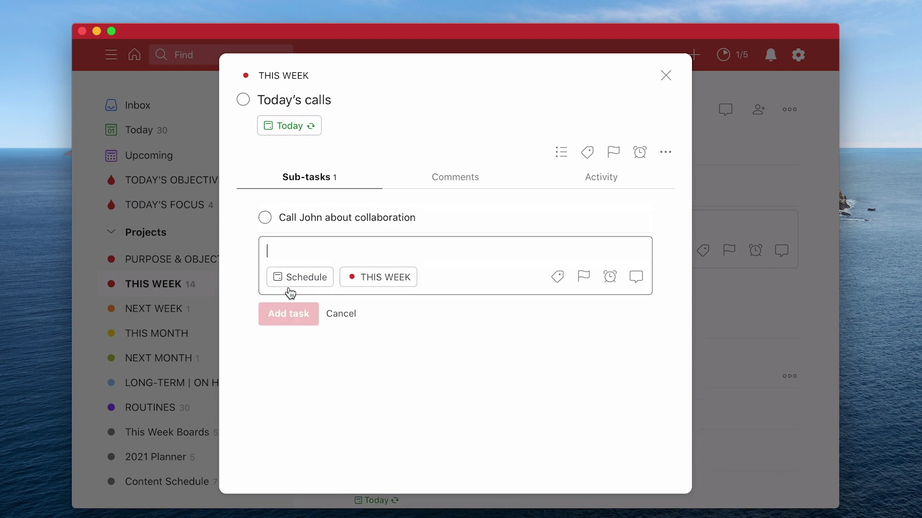
left_click(340, 316)
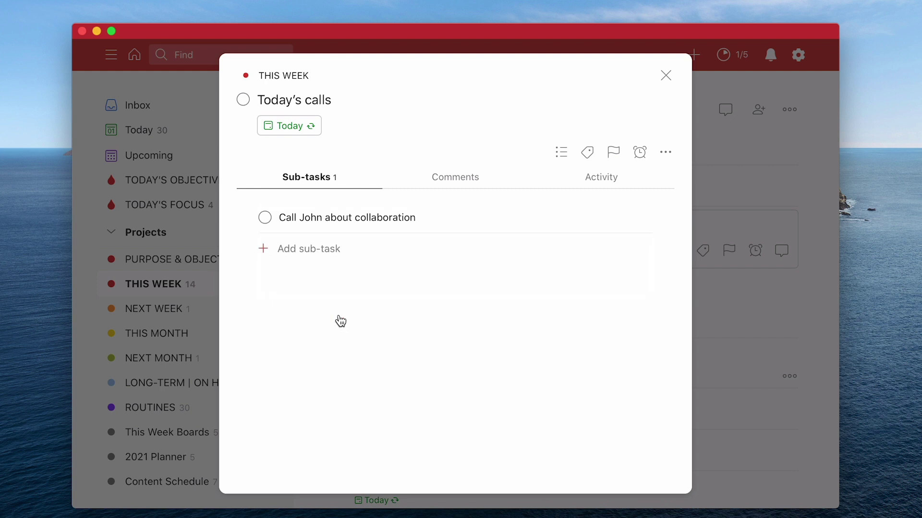